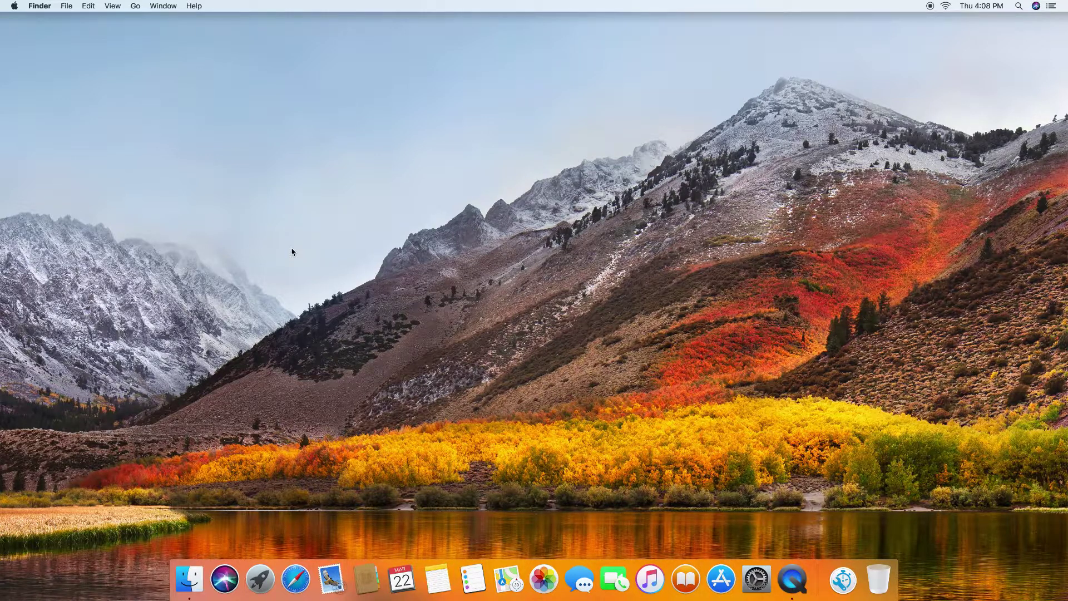
# Launch HP Easy Scan from Launchpad and show its list of scan presets.
pyautogui.click(262, 585)
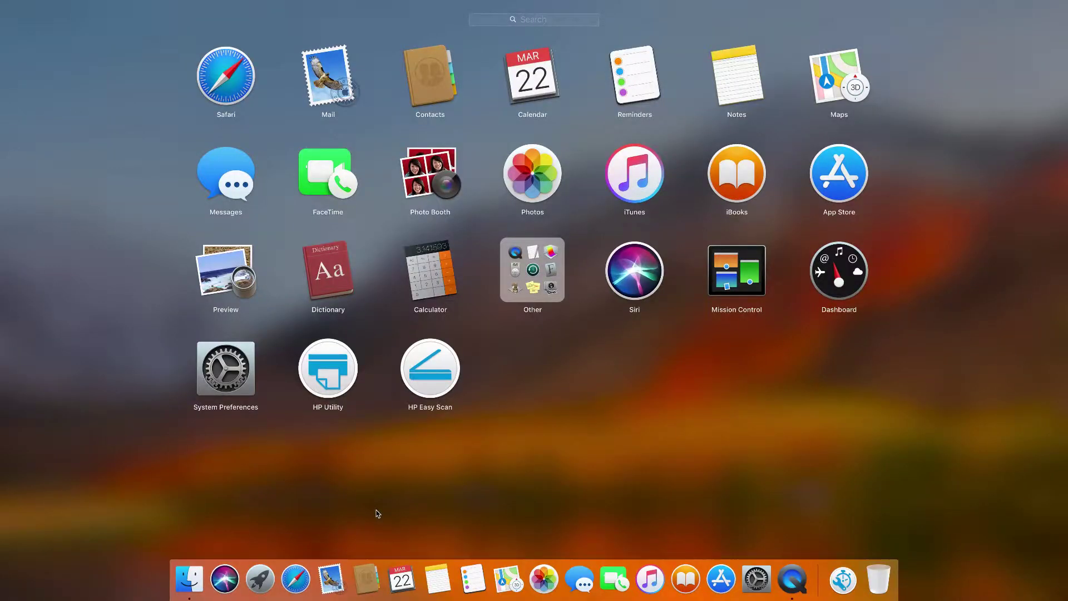
pyautogui.click(432, 380)
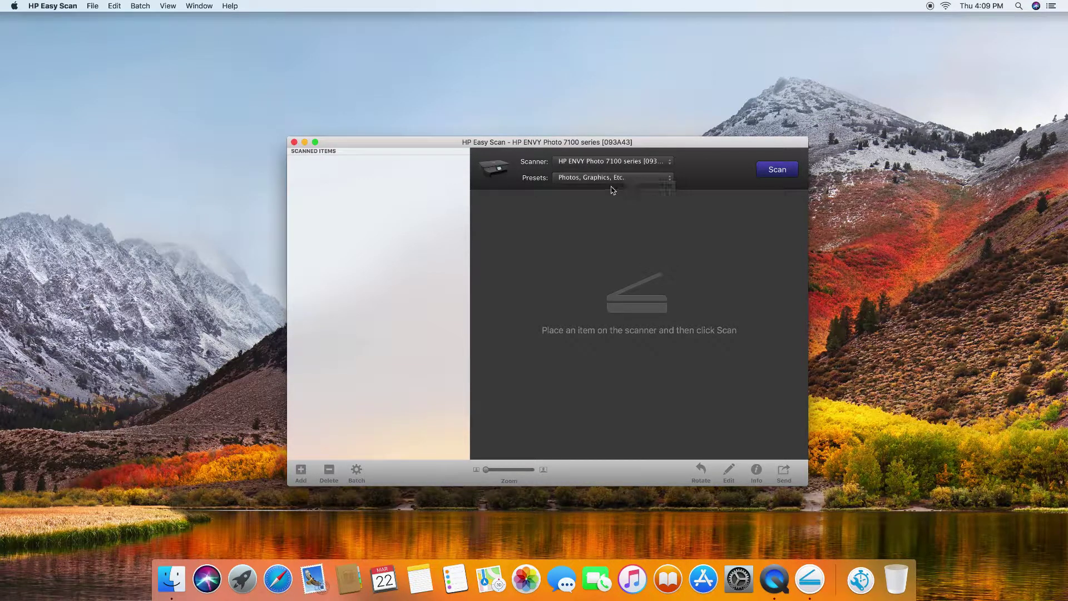
pyautogui.click(667, 179)
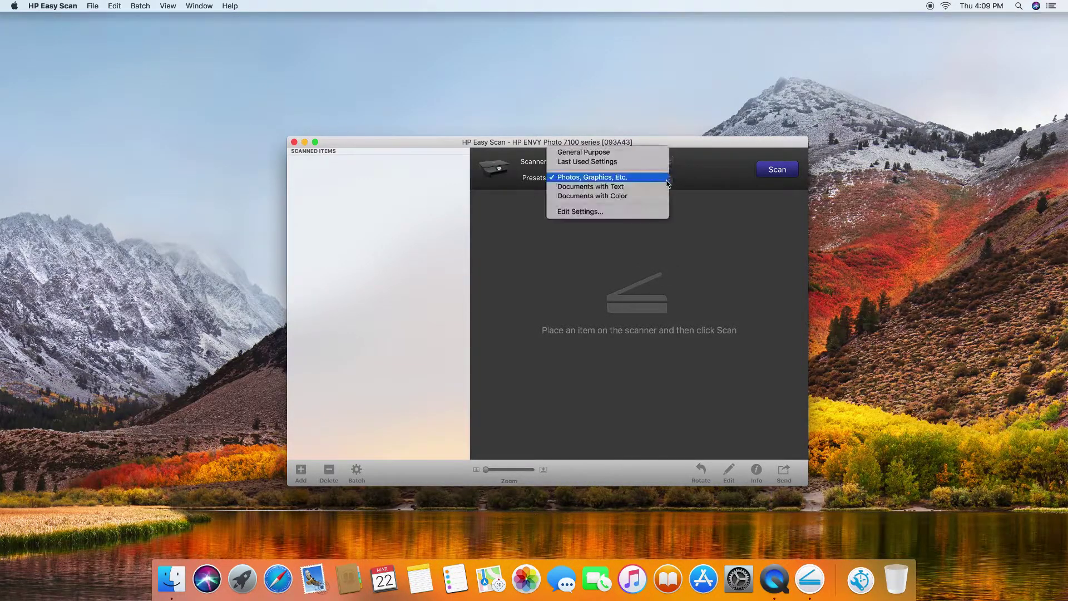
# Review the preset's settings, keeping Picture type, 200 ppi resolution and Item Bounds cropping.
pyautogui.click(620, 215)
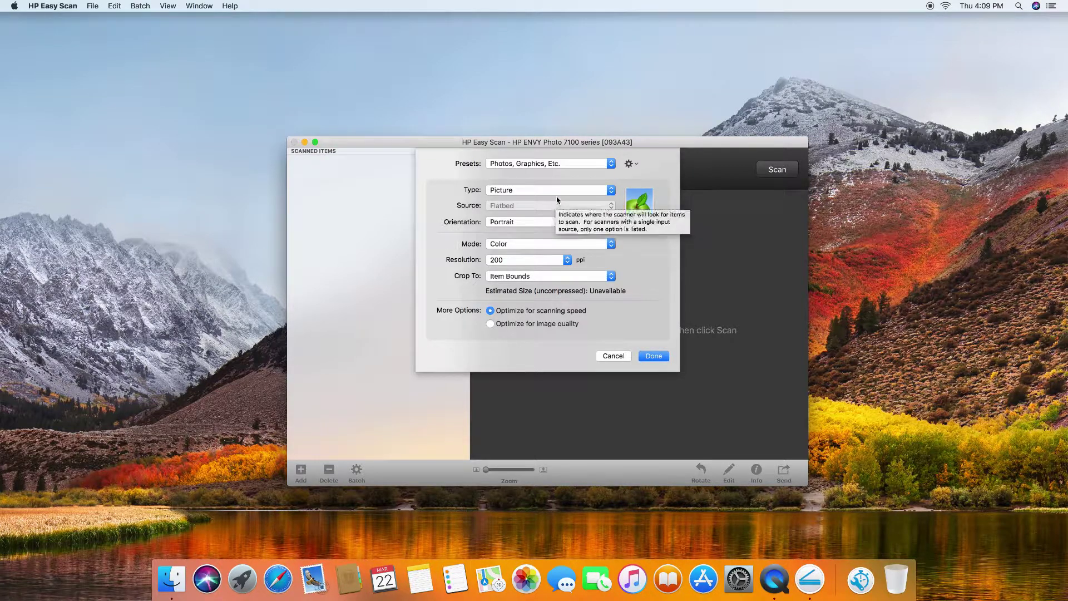
pyautogui.click(582, 190)
pyautogui.click(582, 191)
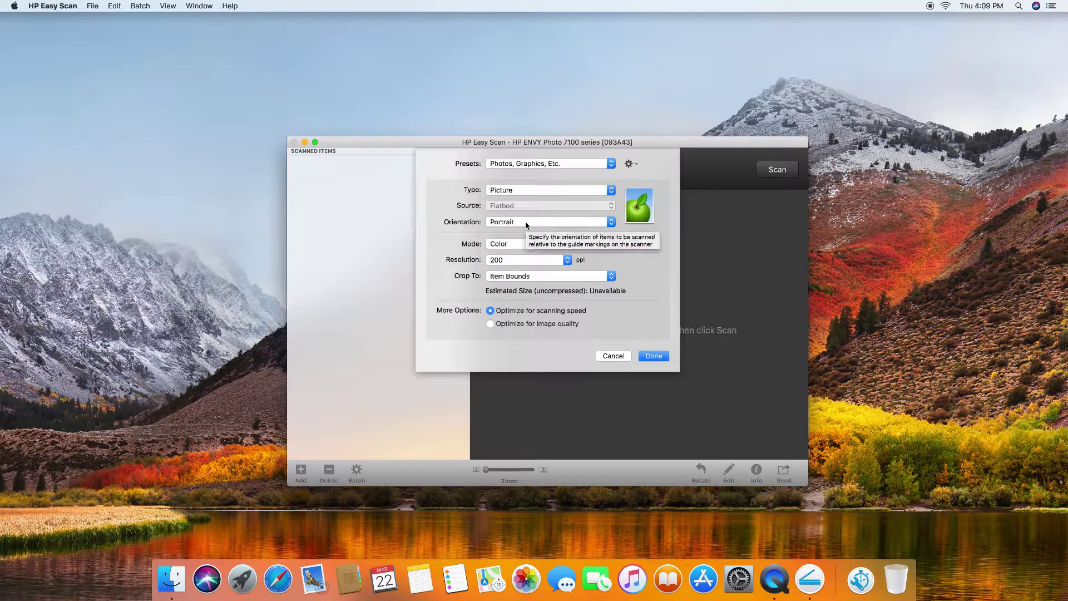
pyautogui.click(554, 263)
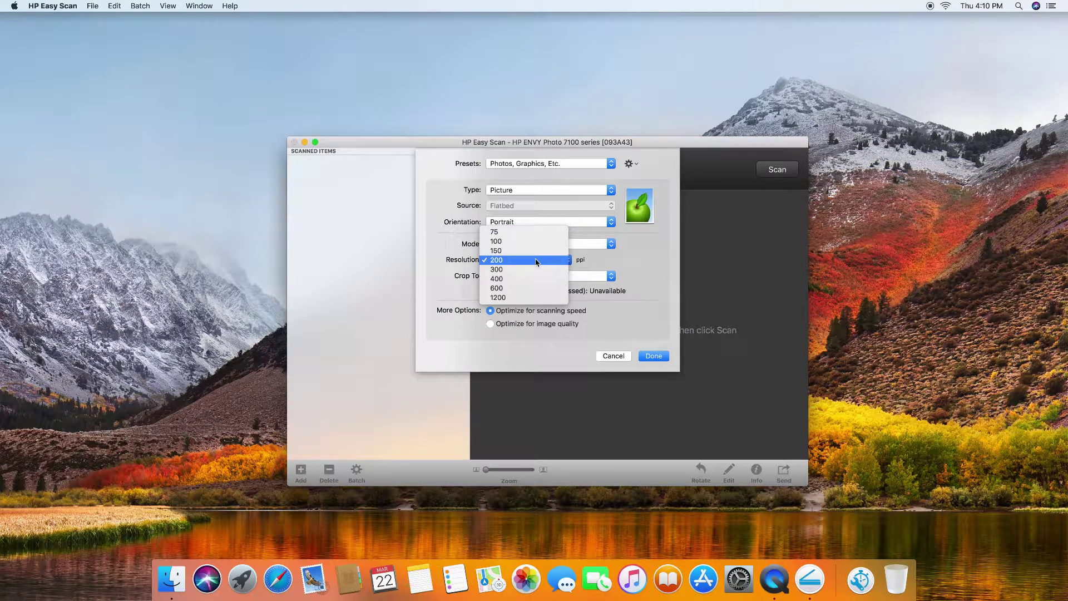
pyautogui.click(537, 261)
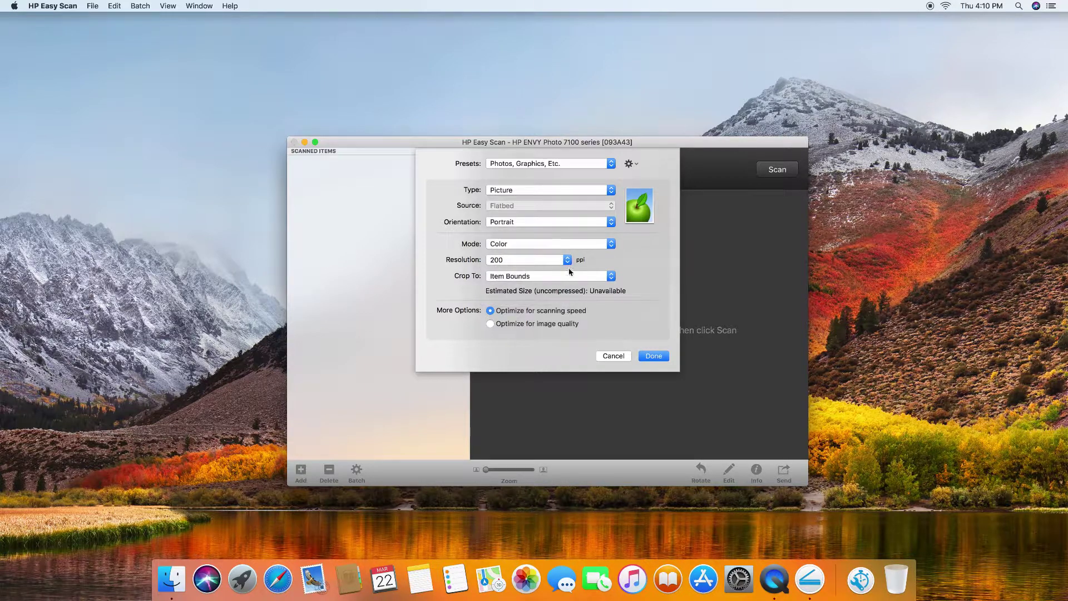
pyautogui.click(592, 280)
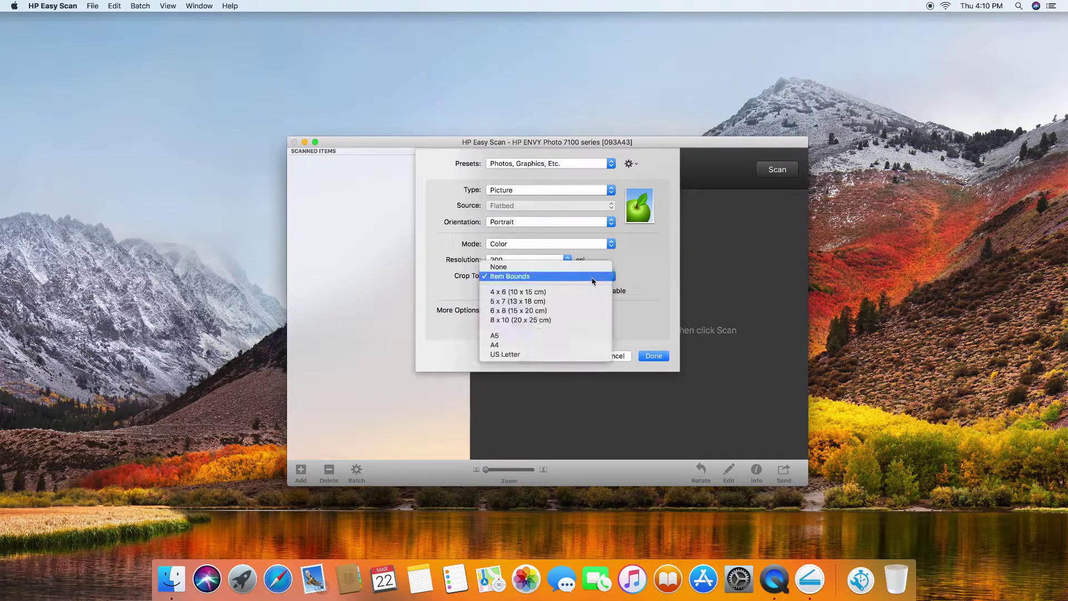
pyautogui.click(560, 277)
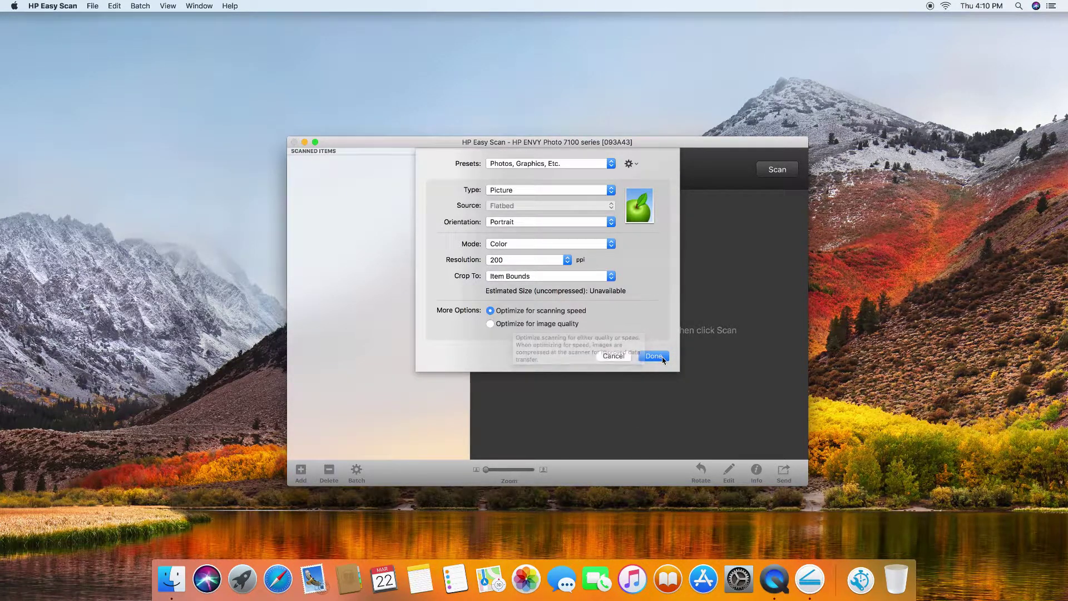
pyautogui.click(654, 355)
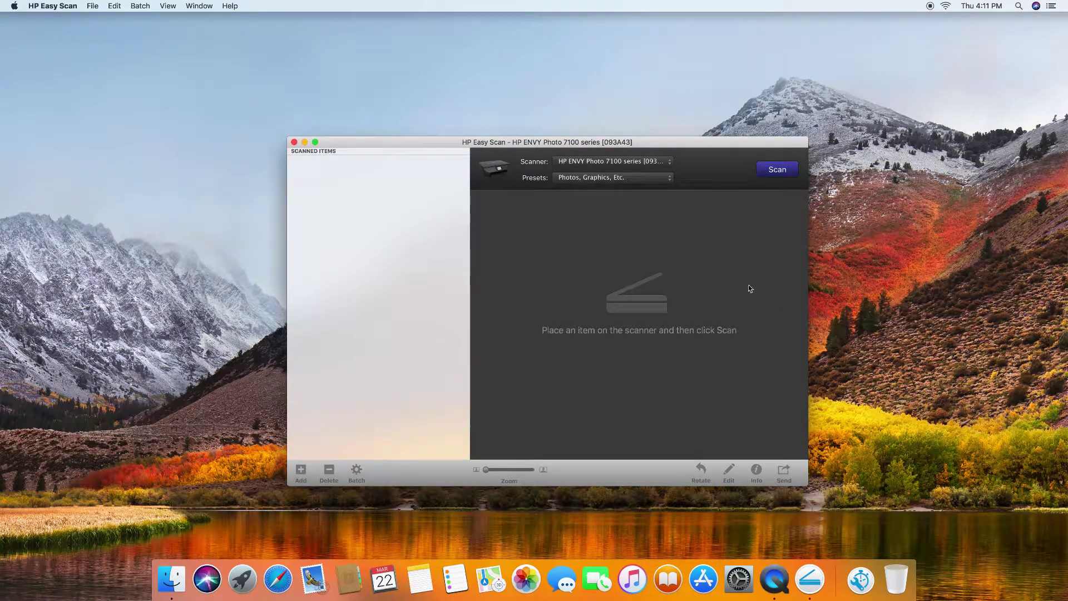
# Scan the Big Ben photo with the Photos, Graphics, Etc. preset.
pyautogui.click(782, 176)
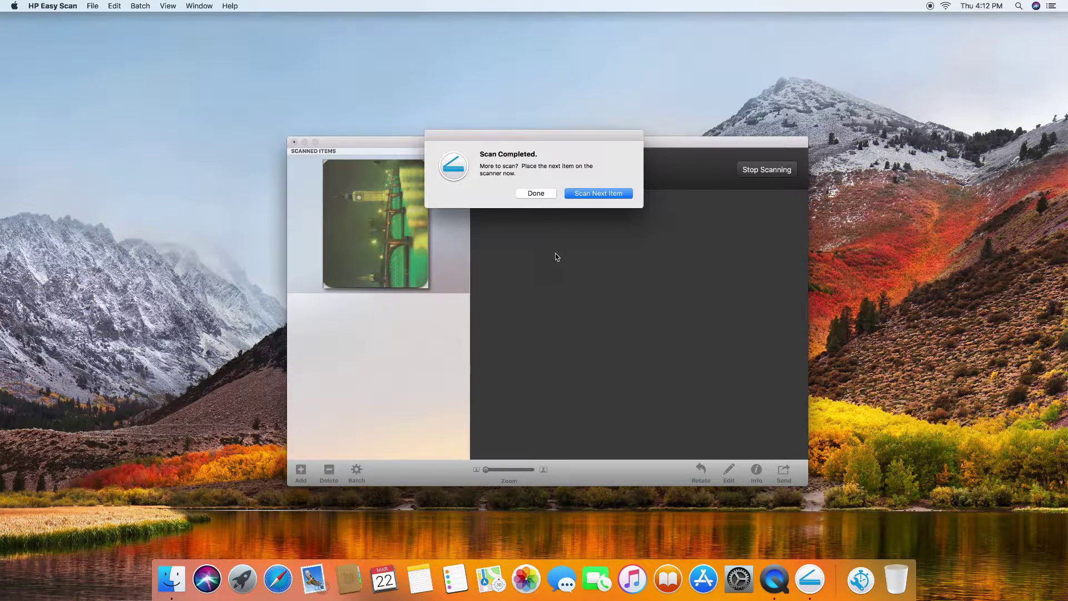
# Dismiss the Scan Completed prompt and rotate the photo three quarter turns until upright.
pyautogui.click(535, 194)
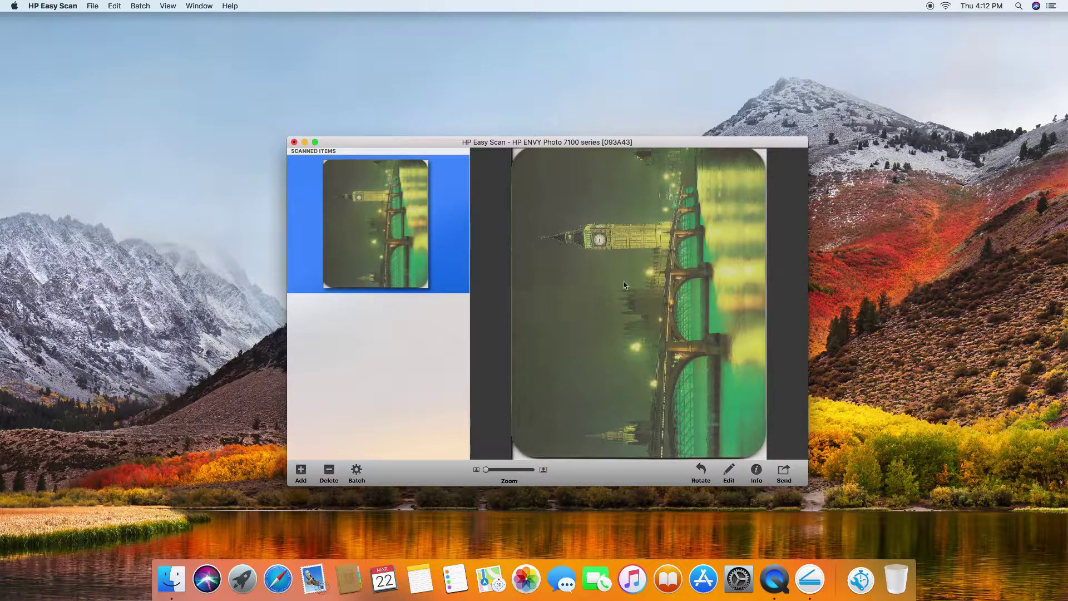
pyautogui.click(702, 472)
pyautogui.click(701, 471)
pyautogui.click(702, 471)
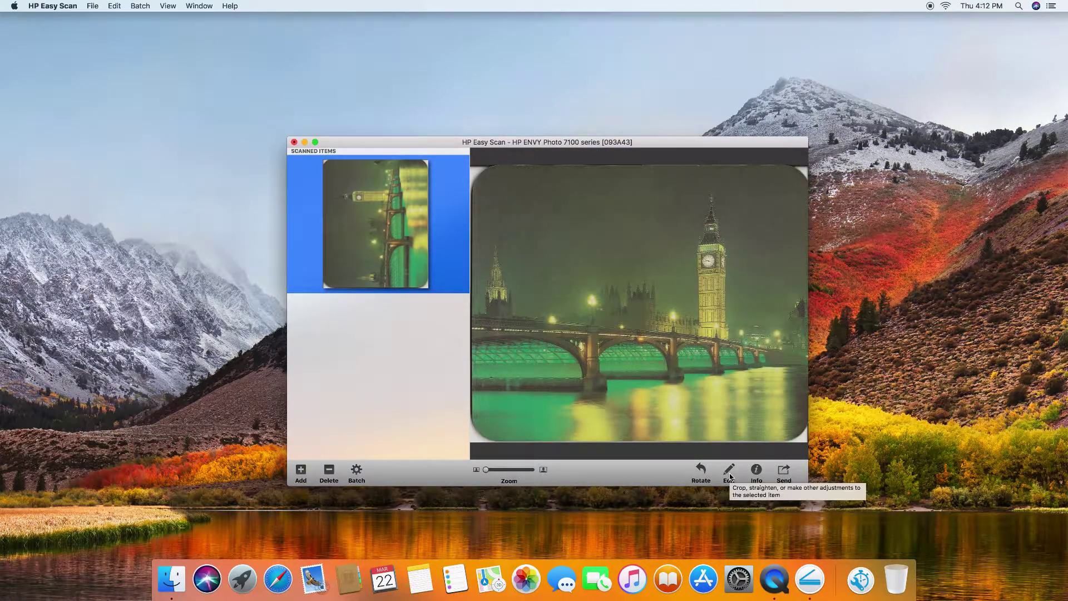
# Try the photo's Adjust controls and tilt it slightly with the Straighten angle slider.
pyautogui.click(729, 473)
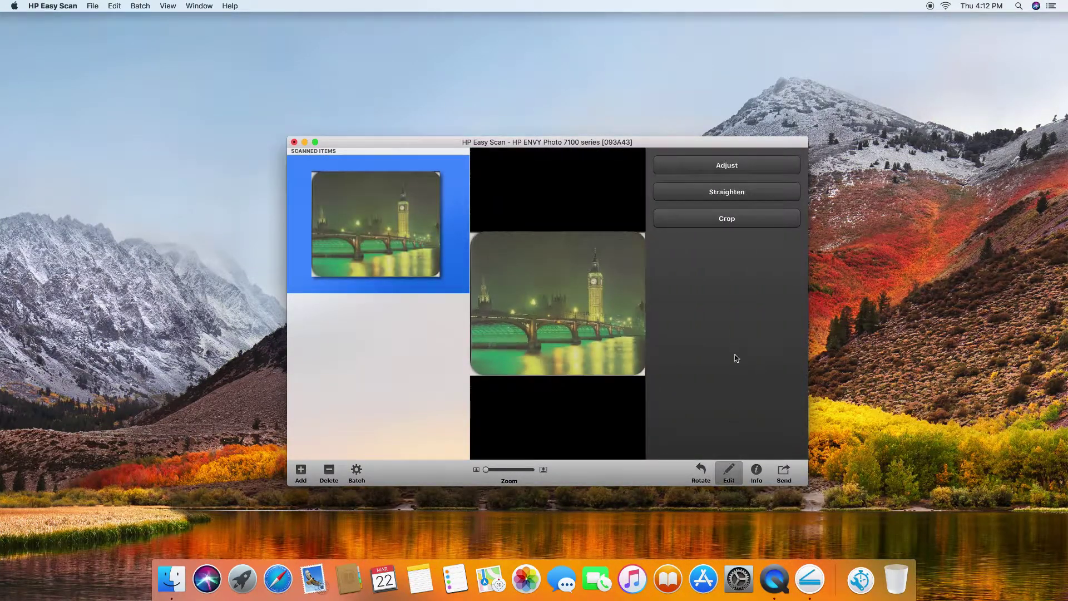
pyautogui.click(717, 165)
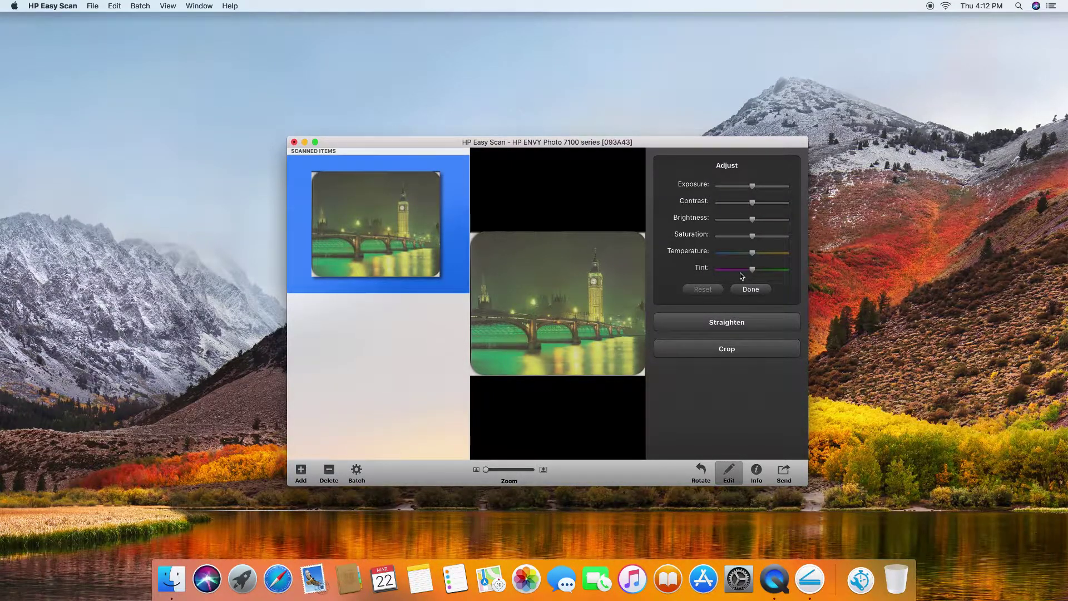
pyautogui.click(752, 323)
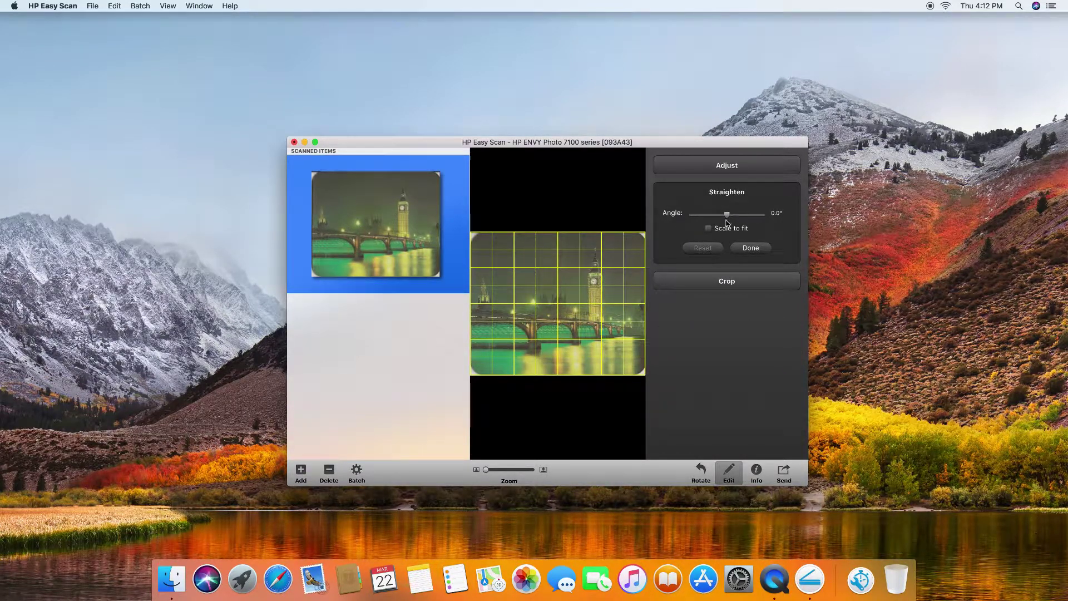
pyautogui.moveTo(727, 222); pyautogui.dragTo(724, 220)
# Reset the straighten angle to 0.0° and confirm the 1781 x 1460 crop.
pyautogui.click(709, 247)
pyautogui.click(743, 287)
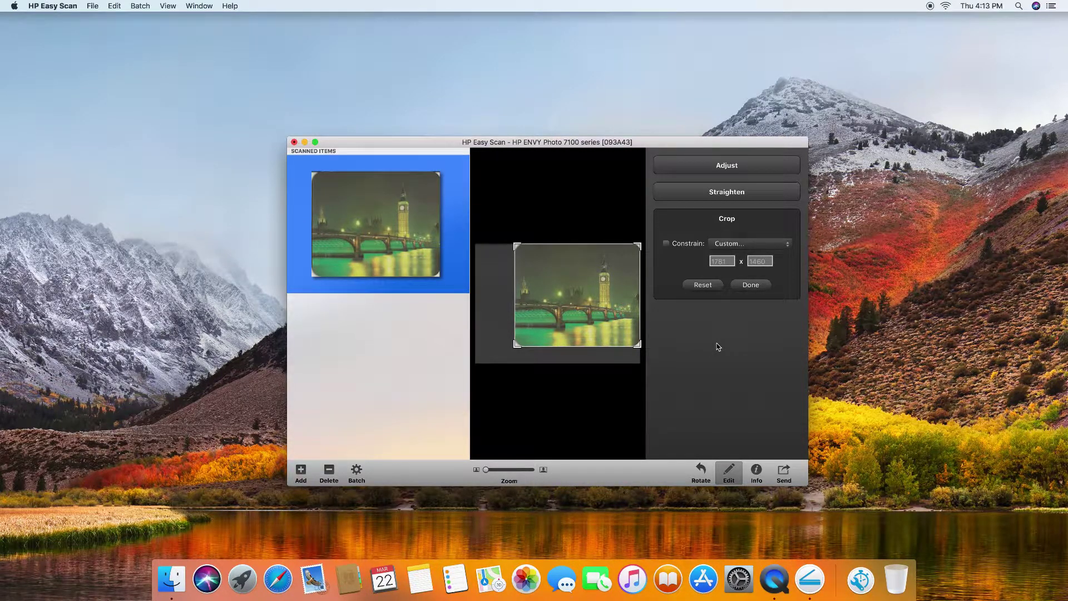
pyautogui.click(752, 286)
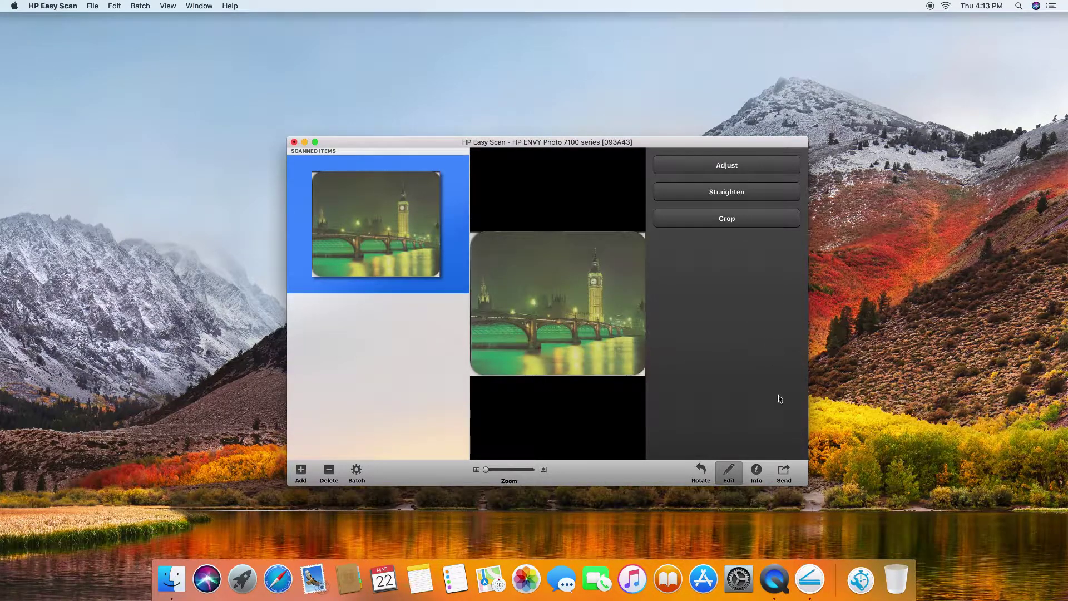
# Send the scan to a folder as a JPEG with prefix 'Big ben' in Pictures.
pyautogui.click(785, 472)
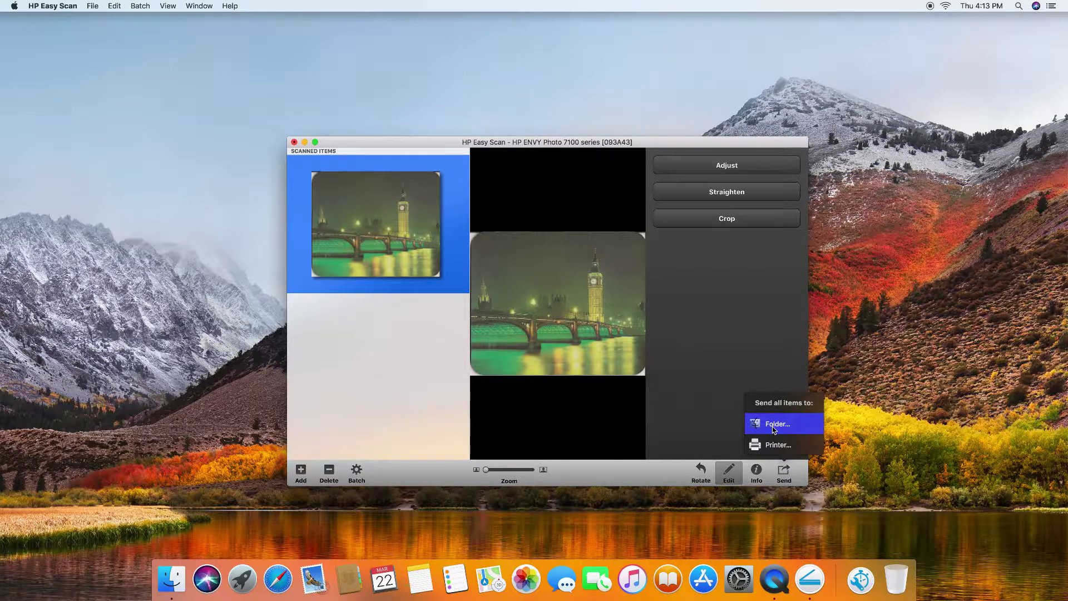
pyautogui.click(771, 426)
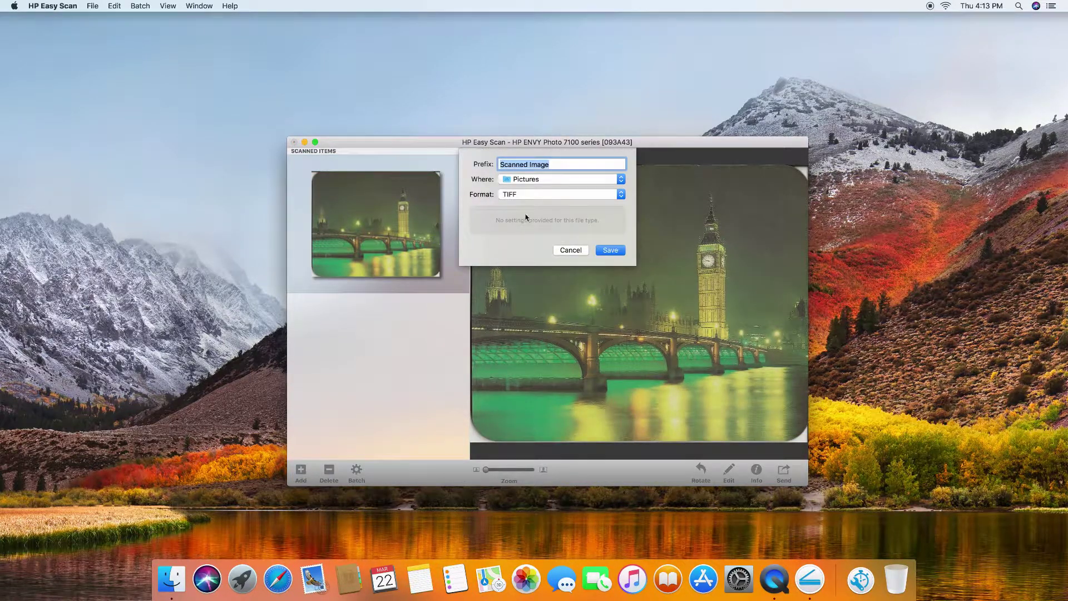
pyautogui.click(523, 196)
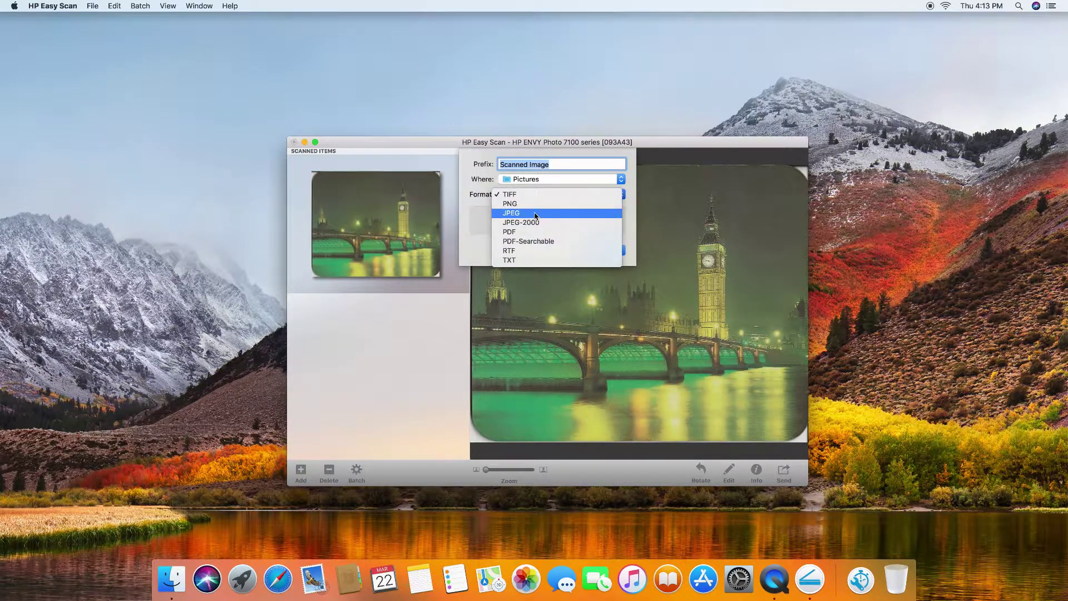
pyautogui.click(535, 216)
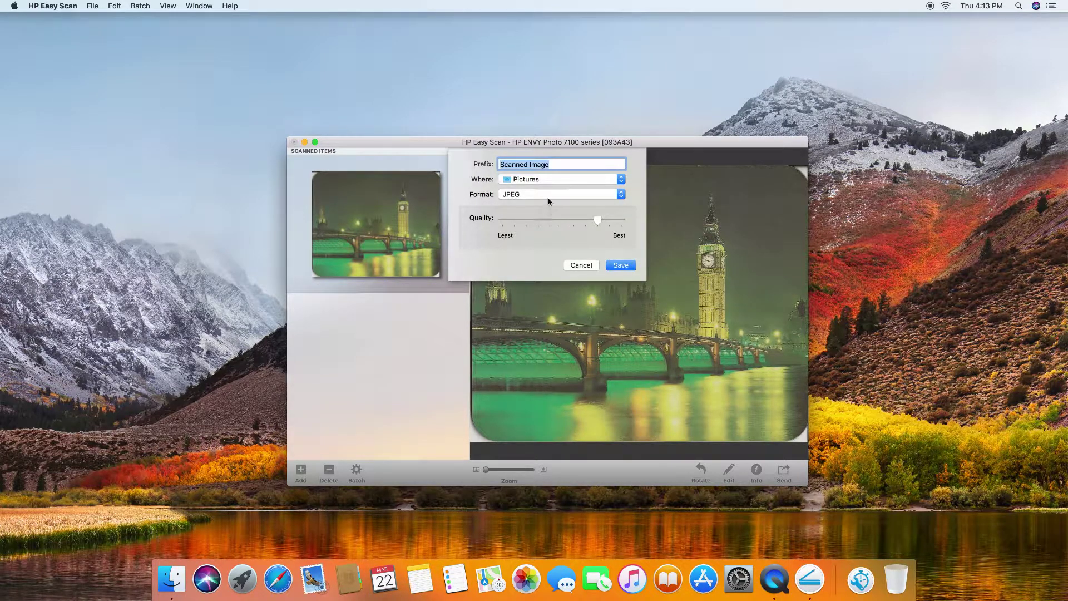
pyautogui.moveTo(557, 164); pyautogui.dragTo(478, 159)
pyautogui.write('Big ben')
pyautogui.click(629, 266)
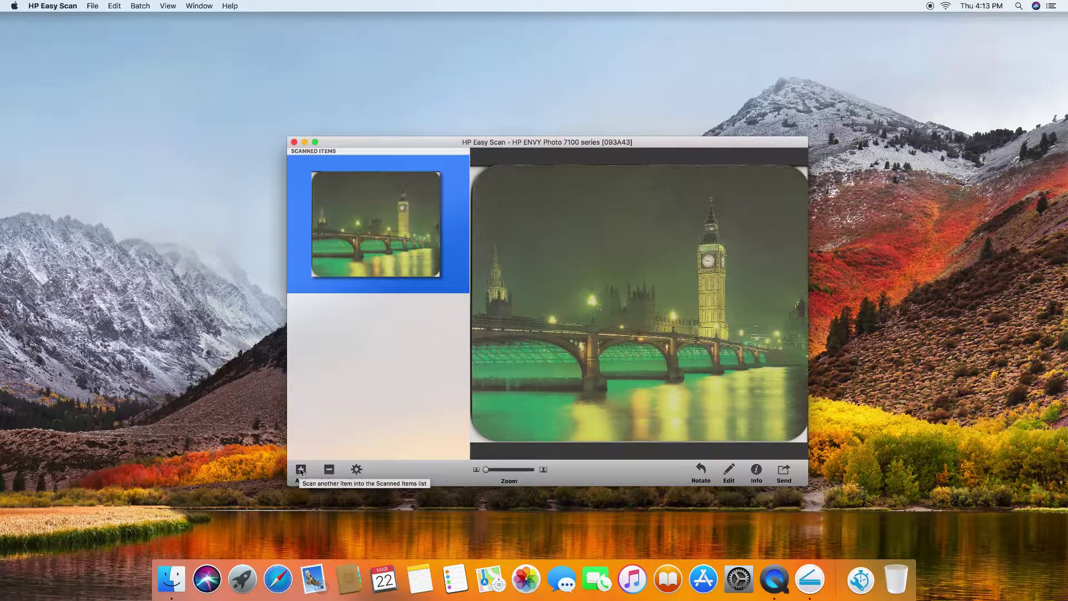
# Set up a new scan with the Photos, Graphics, Etc. preset, keeping the first scan listed.
pyautogui.click(301, 471)
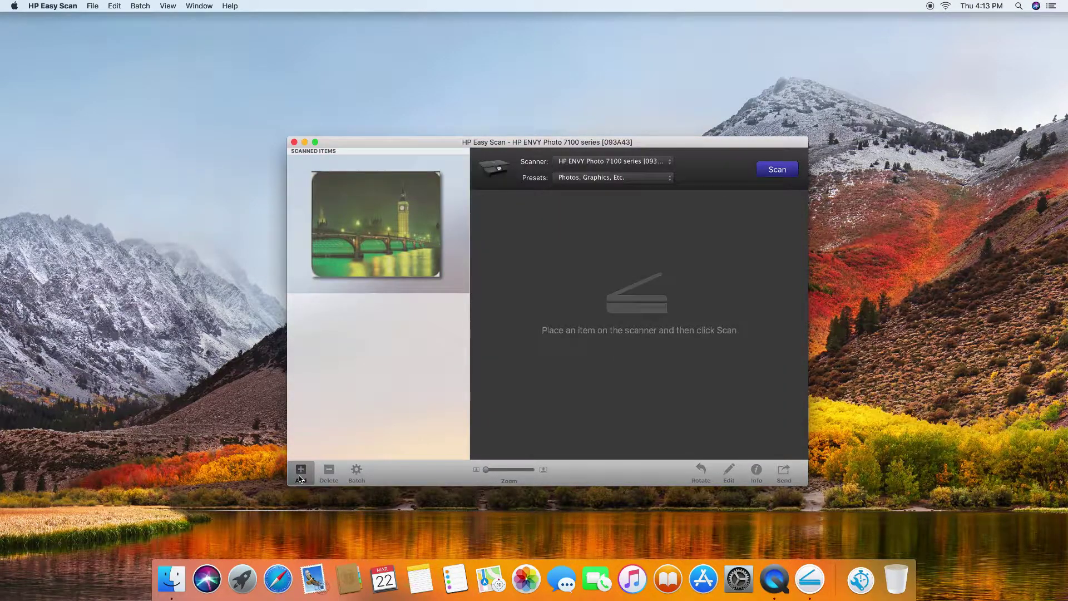